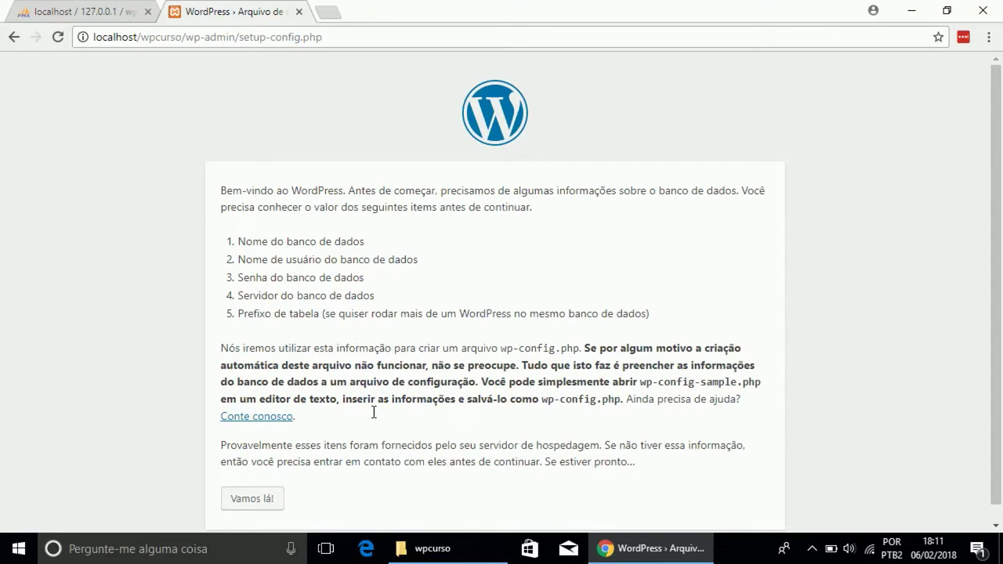
- Continue from the setup welcome page to the database connection form with 'Vamos lá!'
{"action": "left_click", "coordinate": [245, 499]}
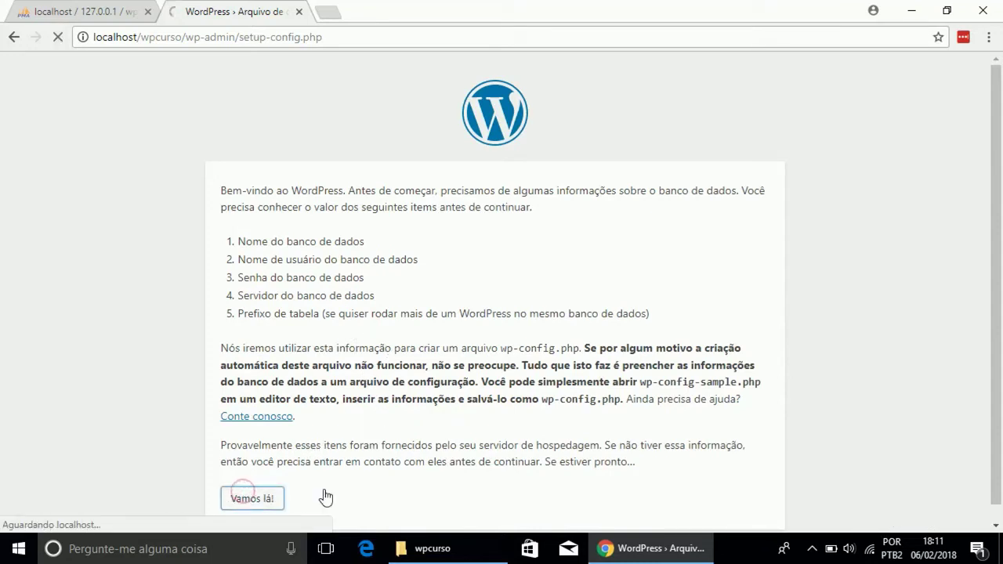
- Enter database name wpbanco and user root, leaving the password empty
{"action": "left_click", "coordinate": [313, 251]}
{"action": "type", "text": "wpbanco"}
{"action": "double_click", "coordinate": [396, 296]}
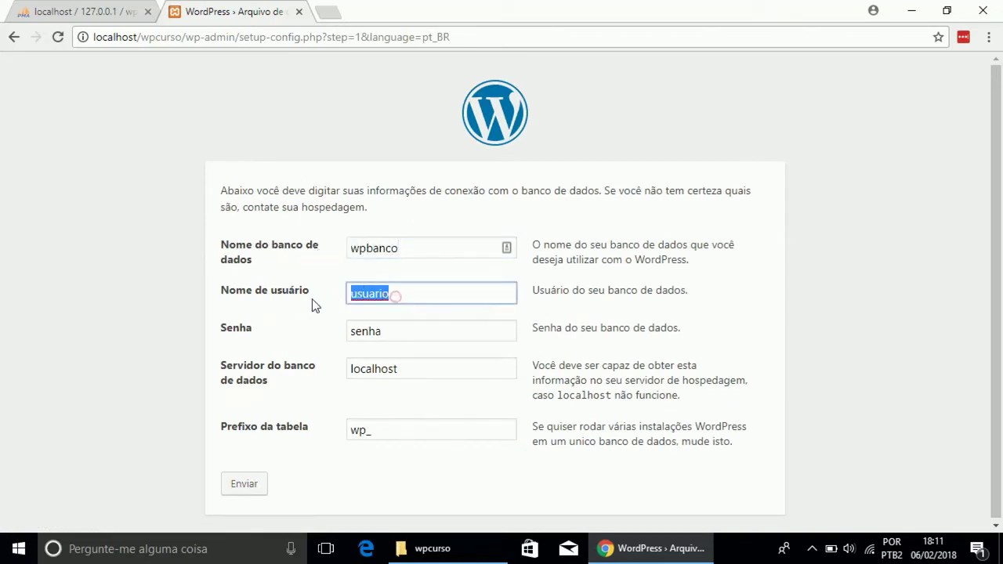
{"action": "type", "text": "root"}
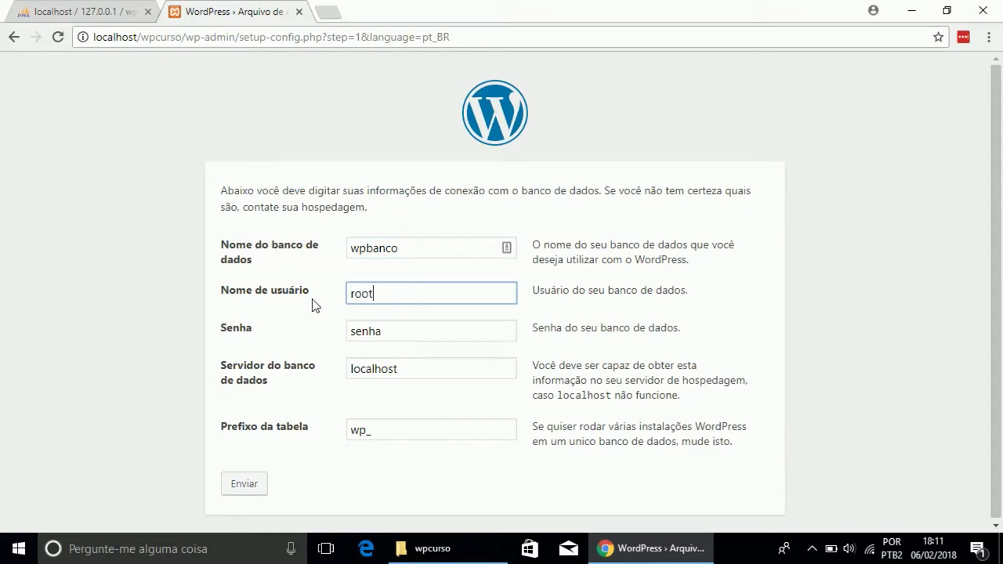
{"action": "double_click", "coordinate": [389, 331]}
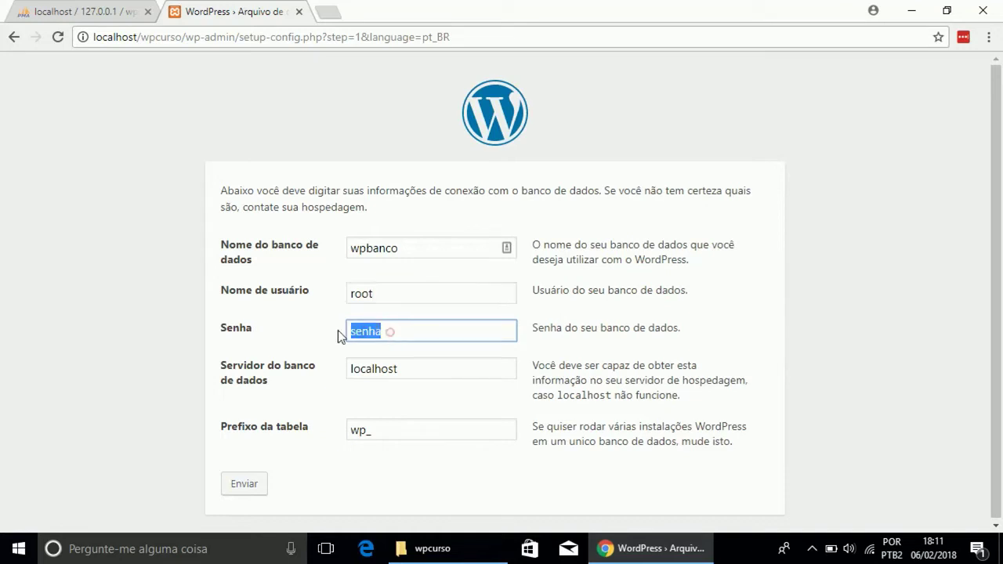
{"action": "key", "text": "BackSpace"}
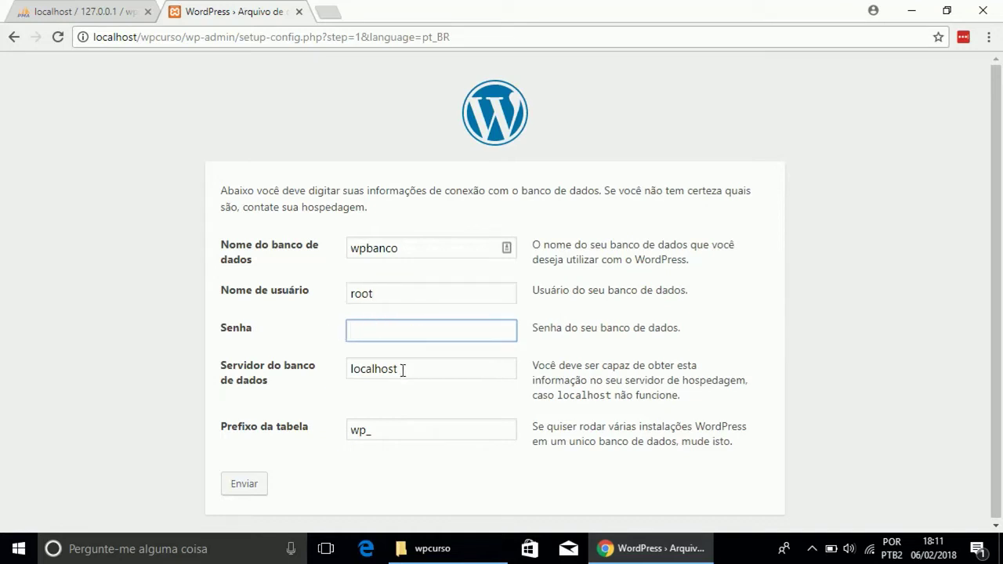
{"action": "left_click", "coordinate": [401, 370]}
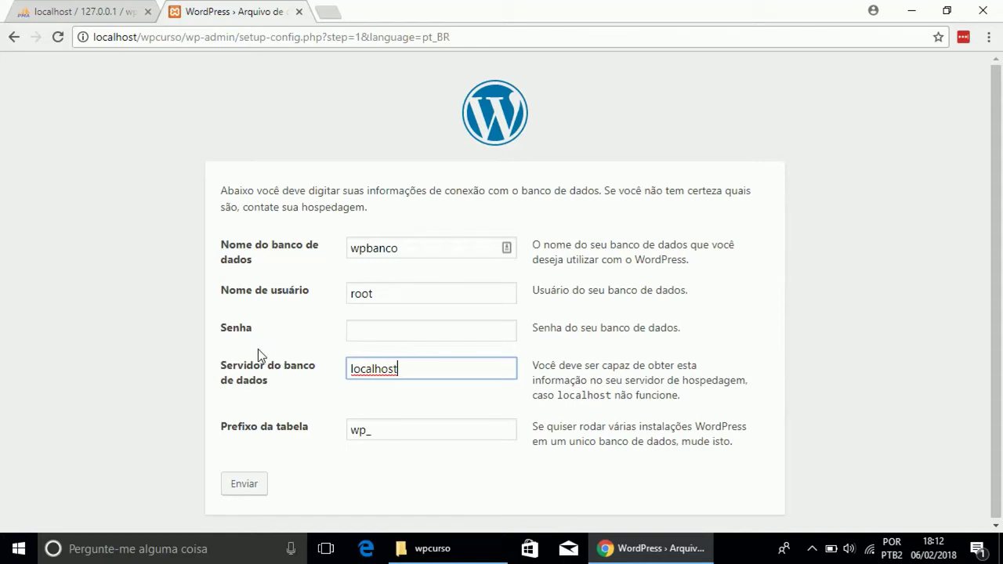
- Confirm in phpMyAdmin's server overview that the database user is root@localhost
{"action": "left_click", "coordinate": [78, 12]}
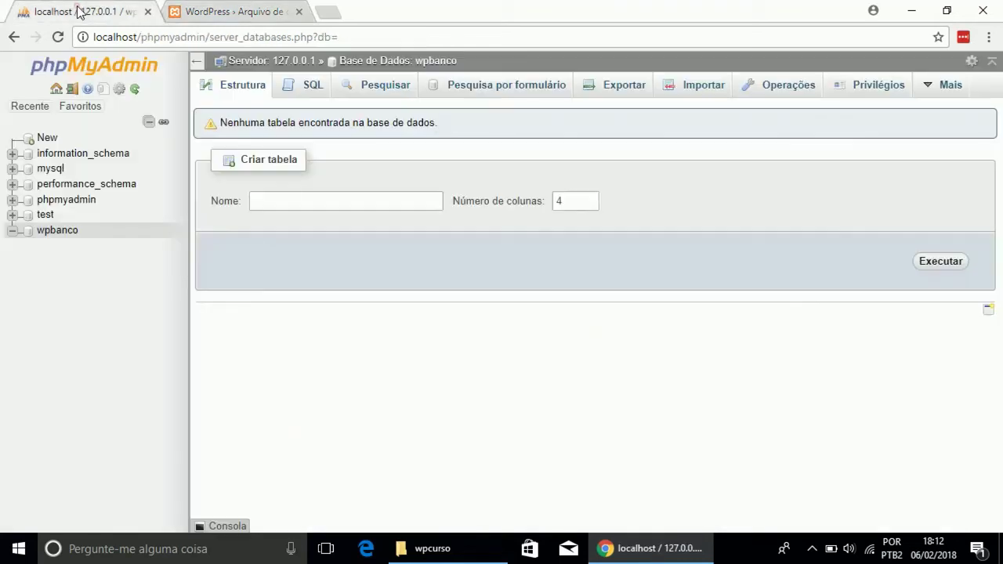
{"action": "left_click", "coordinate": [116, 66]}
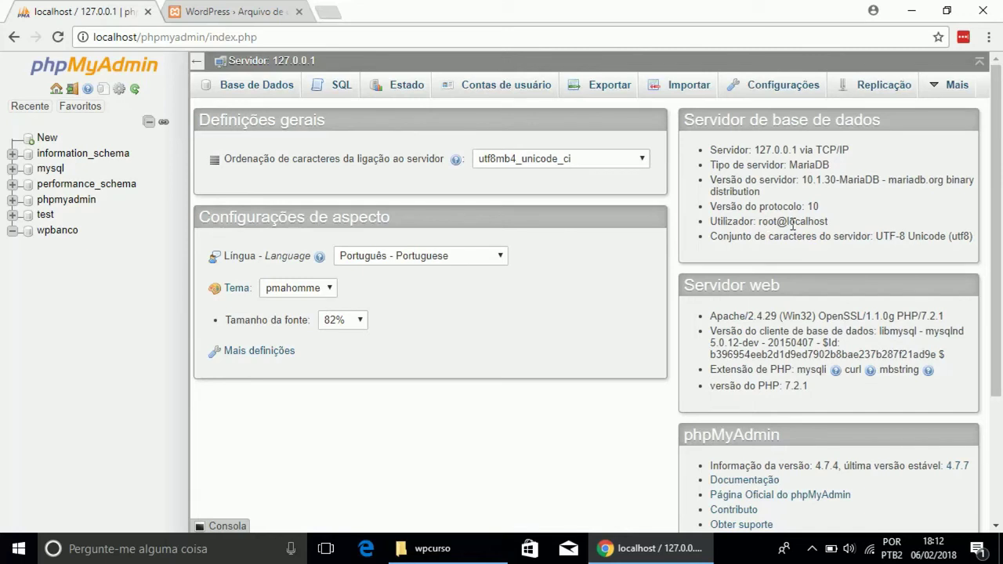
{"action": "left_click_drag", "start_coordinate": [787, 221], "coordinate": [836, 221]}
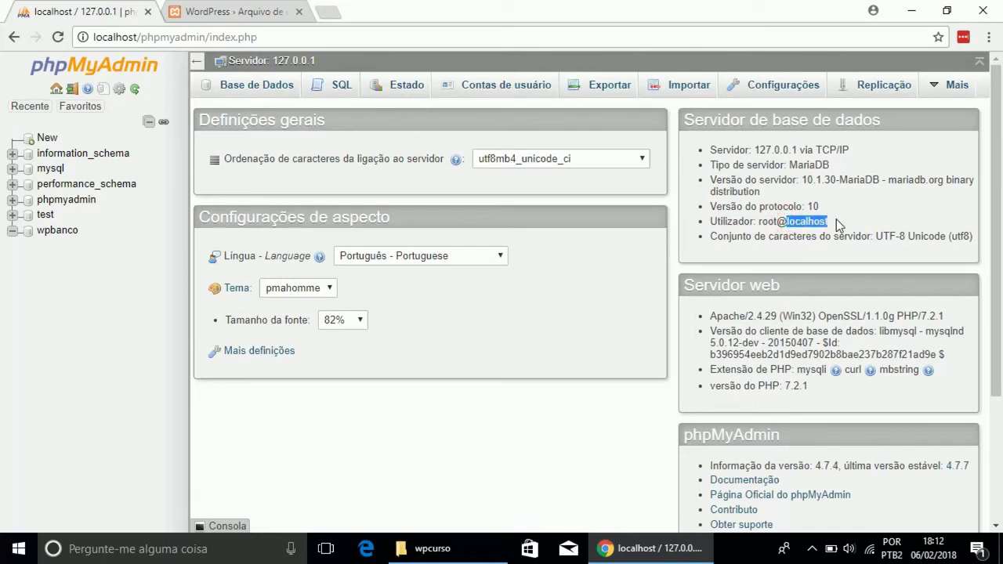
{"action": "left_click", "coordinate": [836, 220]}
{"action": "left_click", "coordinate": [235, 12]}
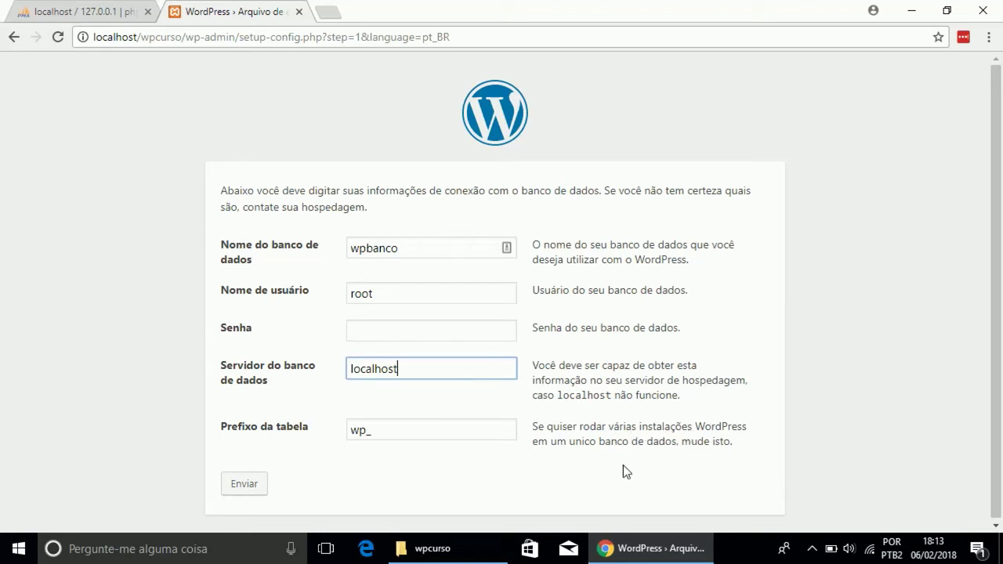
- Replace the default wp_ table prefix with wpcrs_
{"action": "left_click", "coordinate": [371, 429]}
{"action": "double_click", "coordinate": [371, 429]}
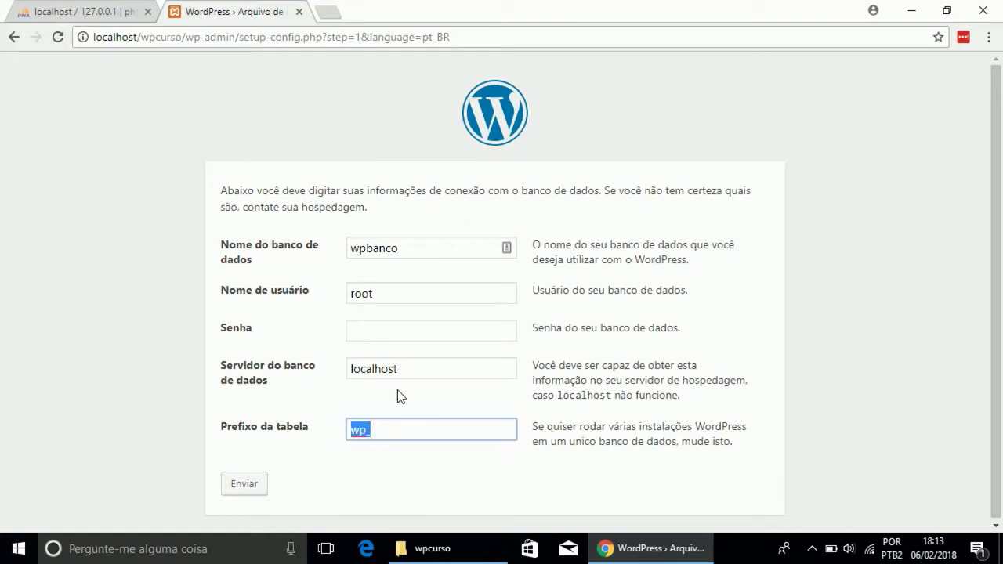
{"action": "key", "text": "BackSpace"}
{"action": "type", "text": "wpcrs_"}
- Submit the database details and run the WordPress installation
{"action": "left_click", "coordinate": [244, 485]}
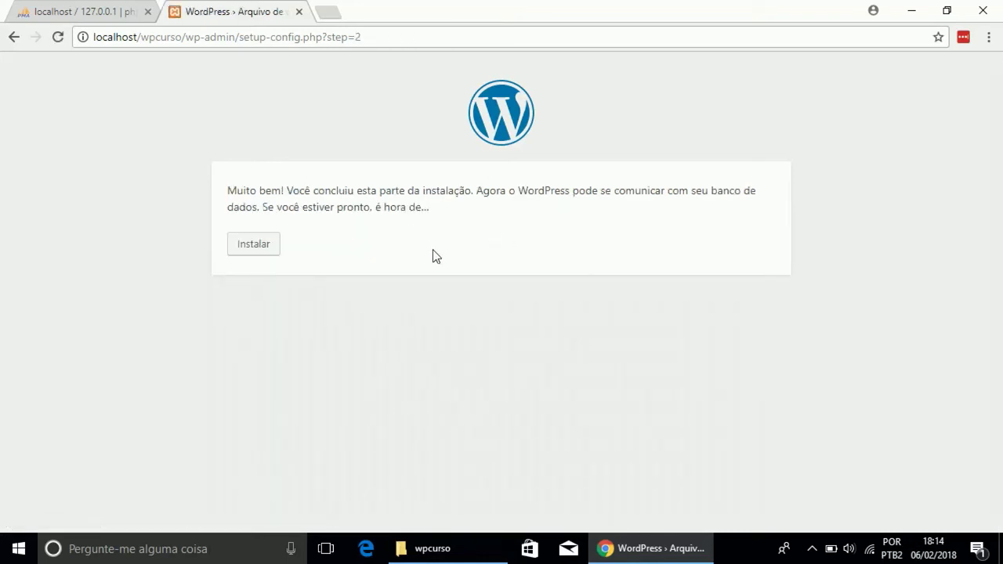
{"action": "left_click", "coordinate": [246, 249]}
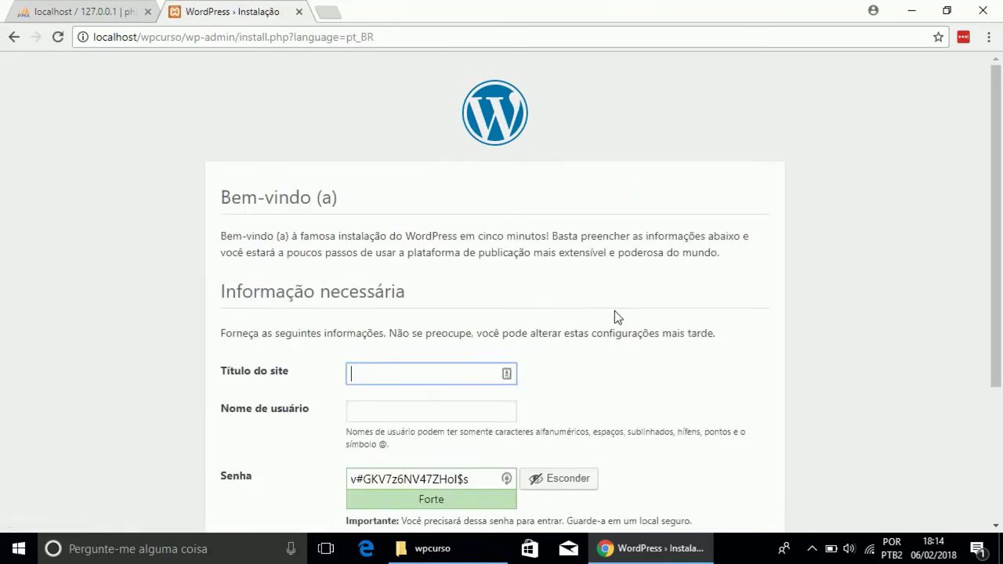
{"action": "scroll", "coordinate": [608, 283], "scroll_direction": "down", "scroll_amount": 3}
{"action": "scroll", "coordinate": [589, 274], "scroll_direction": "up", "scroll_amount": 1}
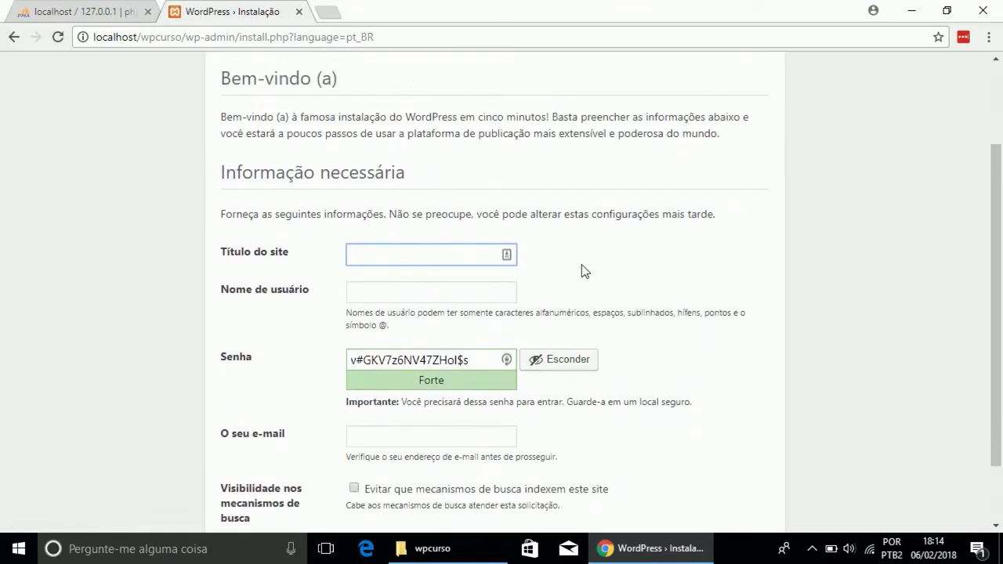
- Enter site title 'Curso WordPress' and an admin username, then select the generated password
{"action": "left_click", "coordinate": [372, 257]}
{"action": "type", "text": "Curso WordPress"}
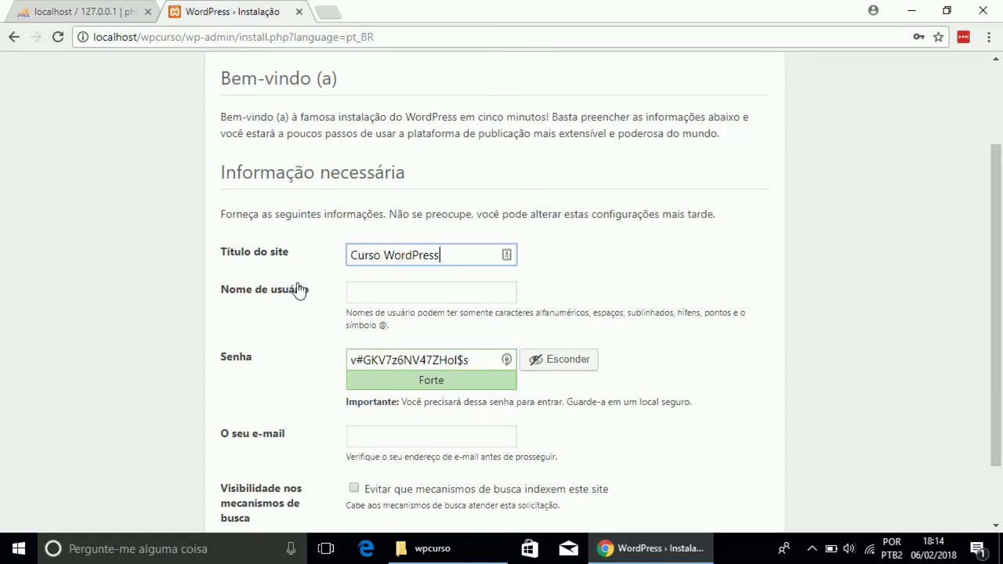
{"action": "left_click", "coordinate": [361, 292]}
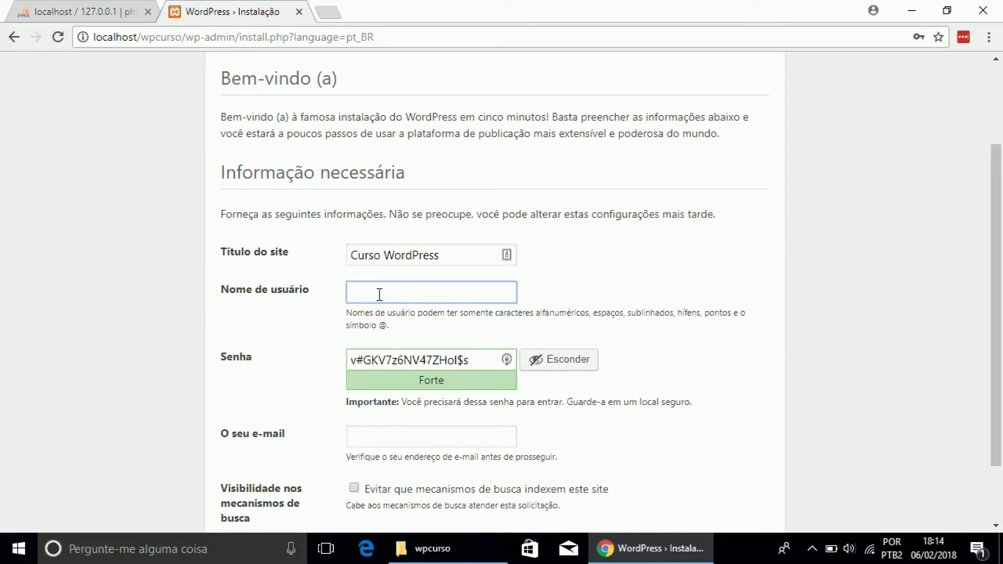
{"action": "type", "text": "marcel"}
{"action": "type", "text": "lo"}
{"action": "left_click_drag", "start_coordinate": [472, 358], "coordinate": [328, 358]}
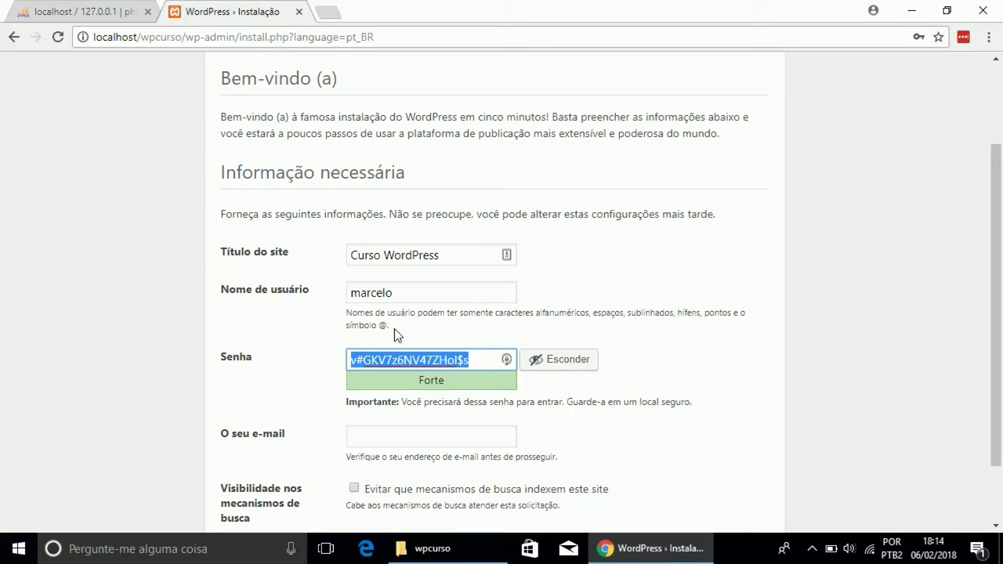
{"action": "scroll", "coordinate": [413, 333], "scroll_direction": "down", "scroll_amount": 1}
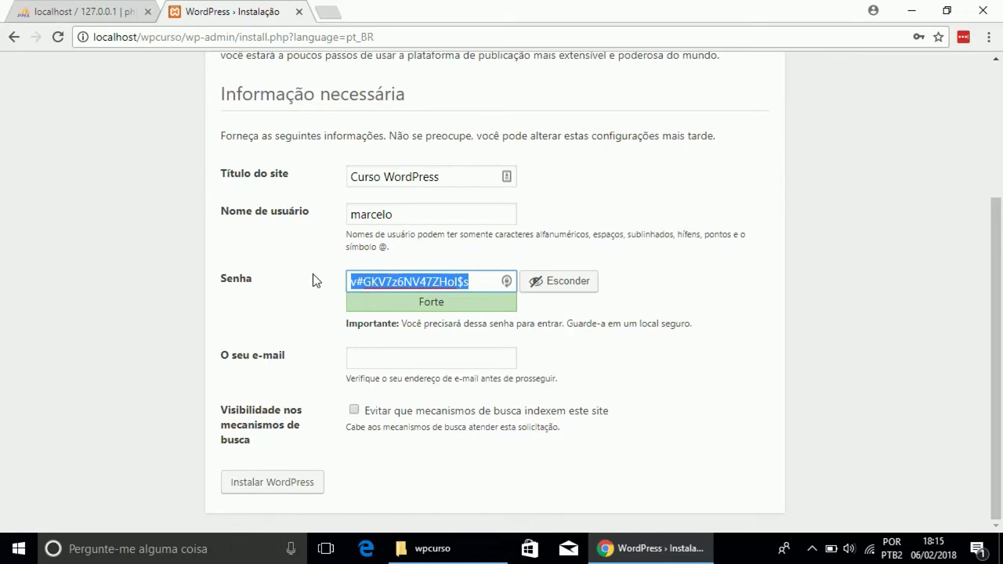
- Replace the password with a seven-digit numeric one and confirm using a weak password
{"action": "type", "text": "123"}
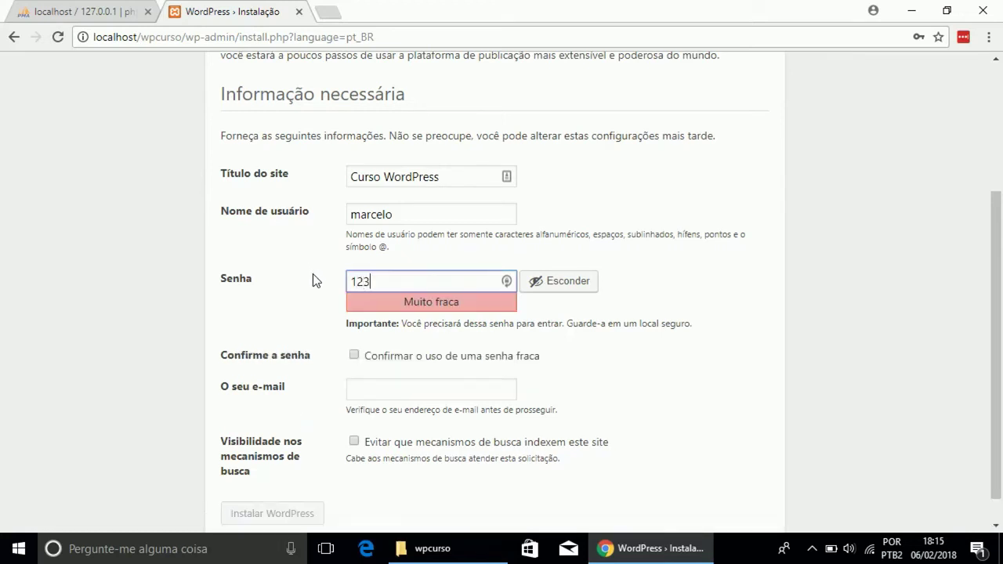
{"action": "type", "text": "45678"}
{"action": "key", "text": "BackSpace"}
{"action": "left_click", "coordinate": [354, 355]}
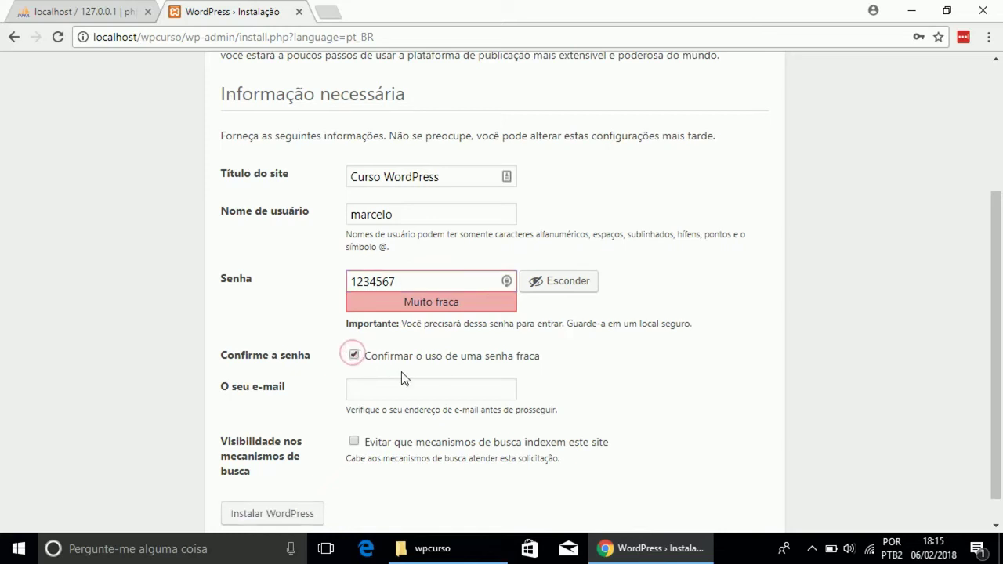
- Fill in the admin e-mail address and start the installation
{"action": "left_click", "coordinate": [376, 390]}
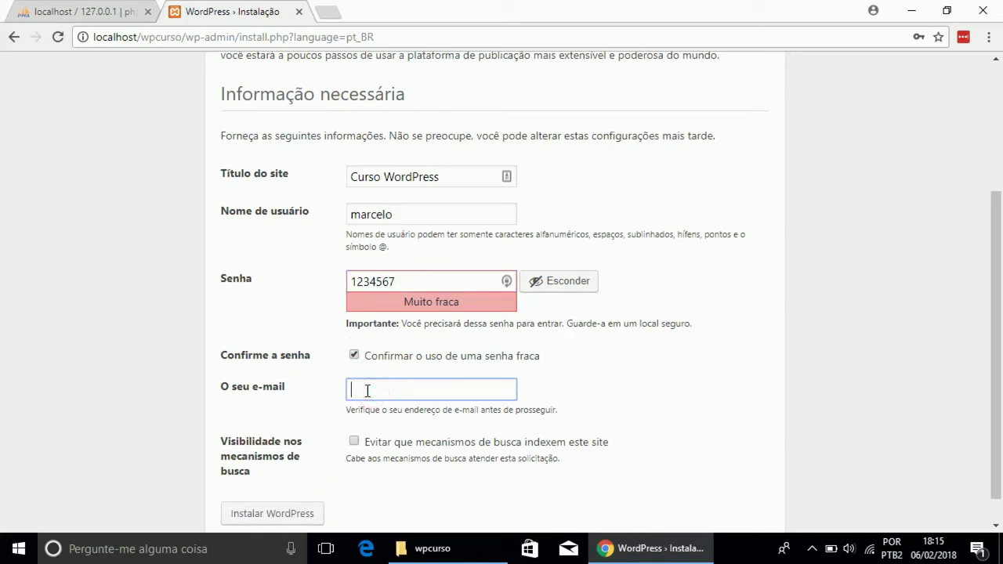
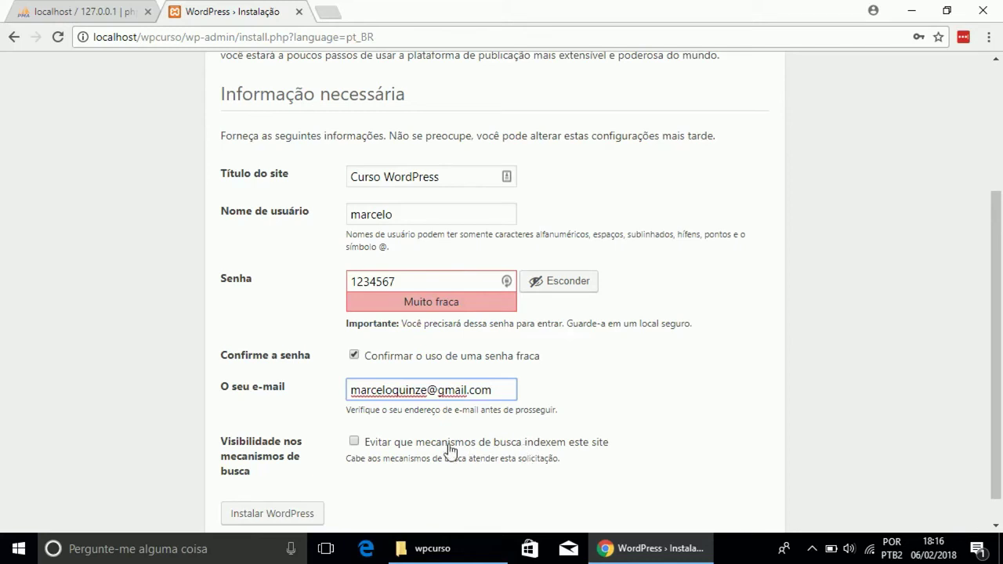
{"action": "left_click", "coordinate": [315, 454]}
{"action": "scroll", "coordinate": [330, 452], "scroll_direction": "down", "scroll_amount": 1}
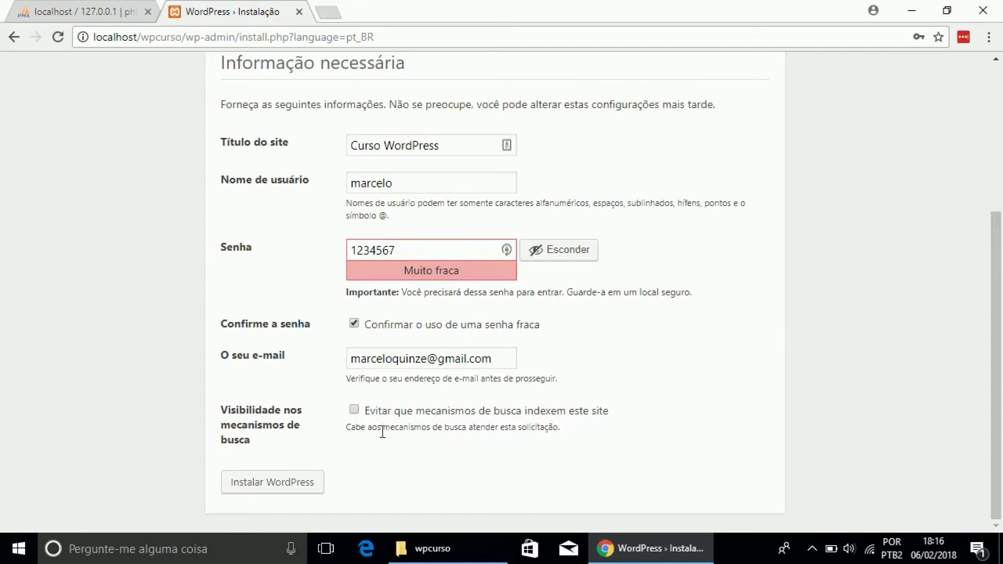
{"action": "left_click", "coordinate": [276, 484]}
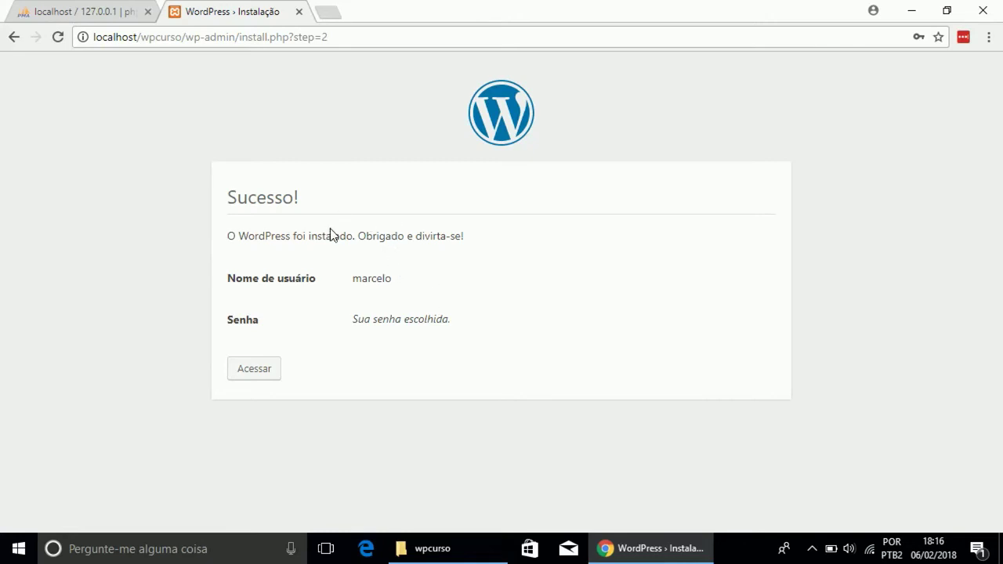
- Go from the Sucesso! page to the login page and focus the username field
{"action": "left_click", "coordinate": [254, 369]}
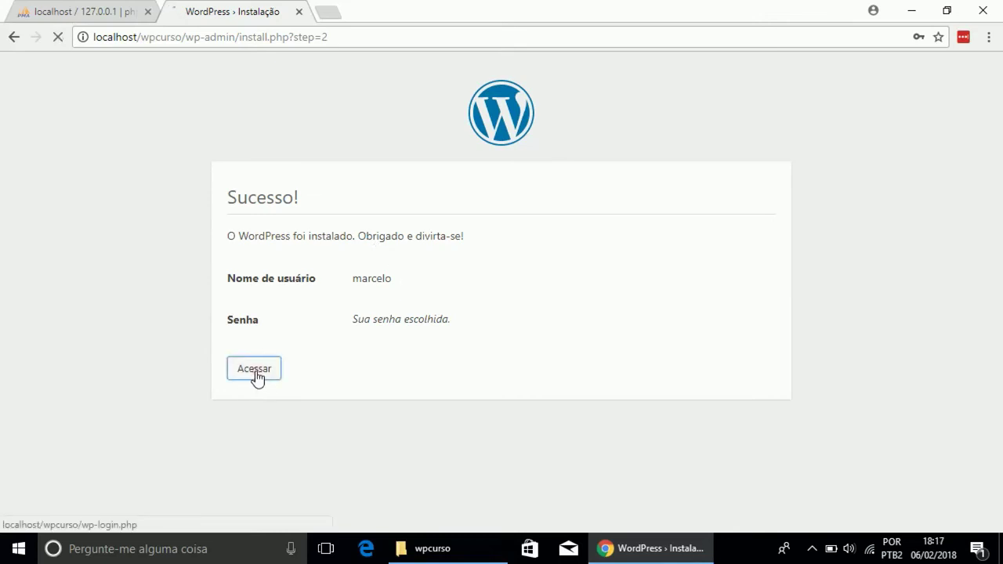
{"action": "left_click", "coordinate": [434, 271]}
- Log in with the admin username and password, declining Chrome's offer to save it
{"action": "type", "text": "marcelo"}
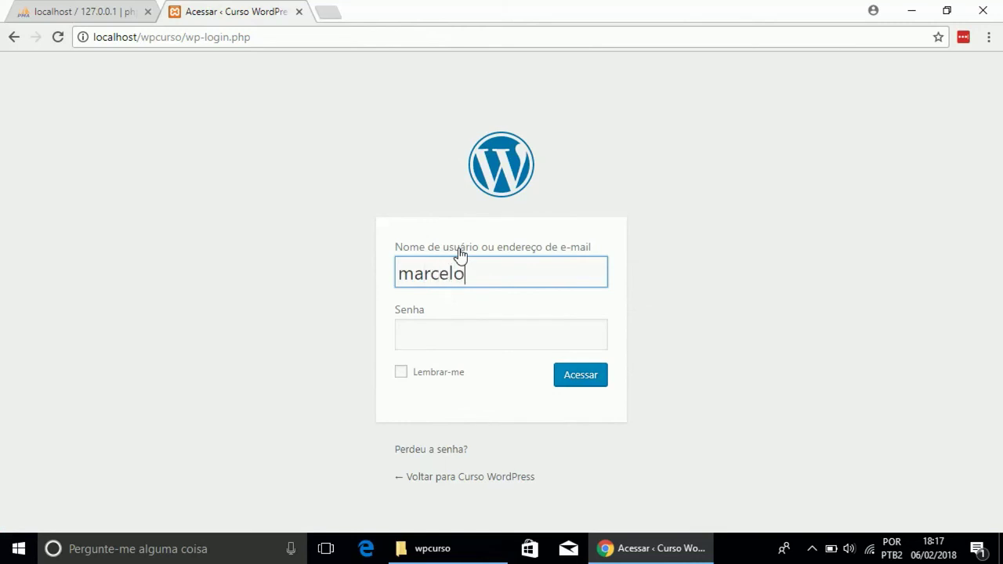
{"action": "key", "text": "Tab"}
{"action": "type", "text": "••••••"}
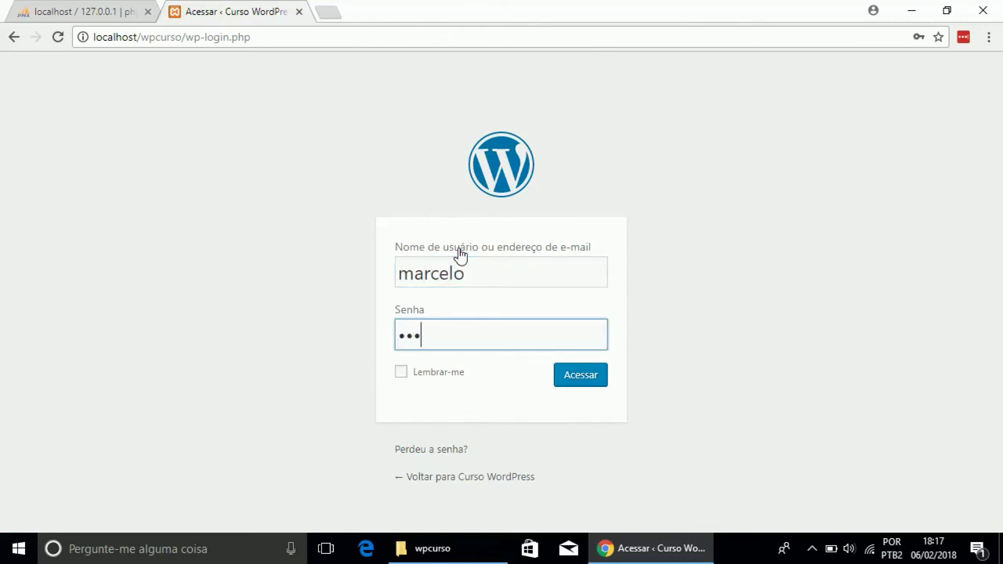
{"action": "type", "text": "•"}
{"action": "left_click", "coordinate": [582, 363]}
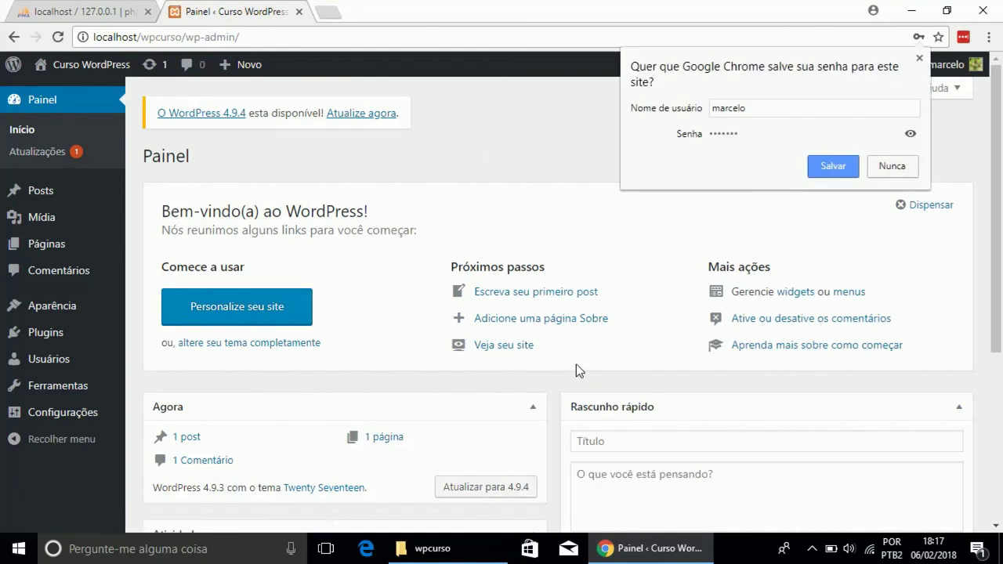
{"action": "left_click", "coordinate": [885, 167]}
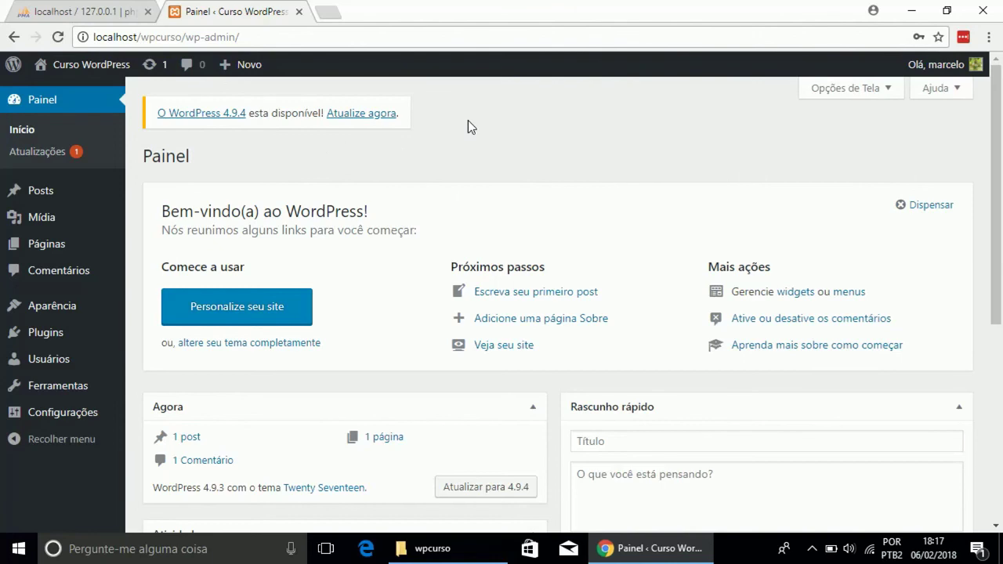
{"action": "mouse_move", "coordinate": [53, 312]}
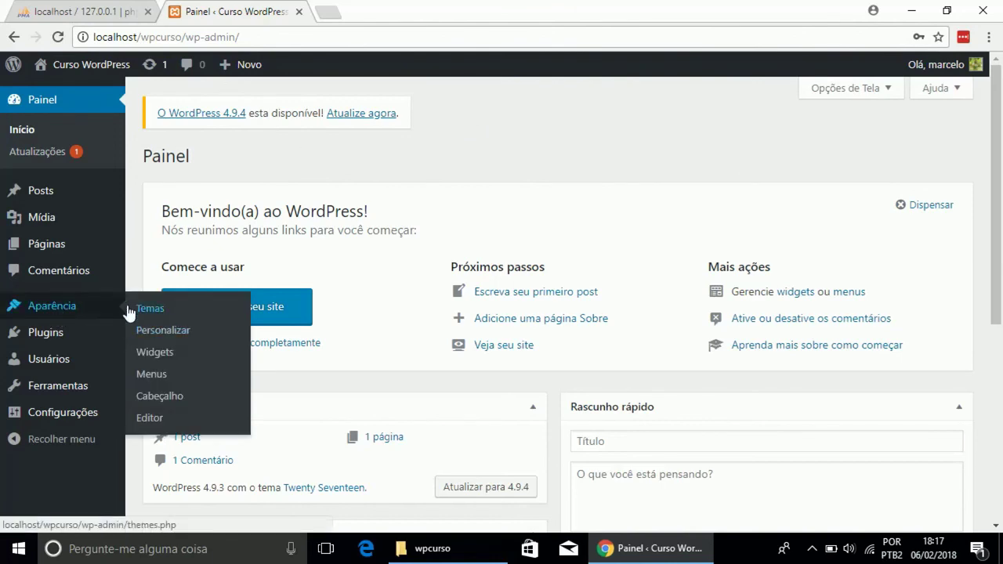
- Open Aparência > Temas and look over Twenty Seventeen, Twenty Fifteen and Twenty Sixteen
{"action": "left_click", "coordinate": [162, 310]}
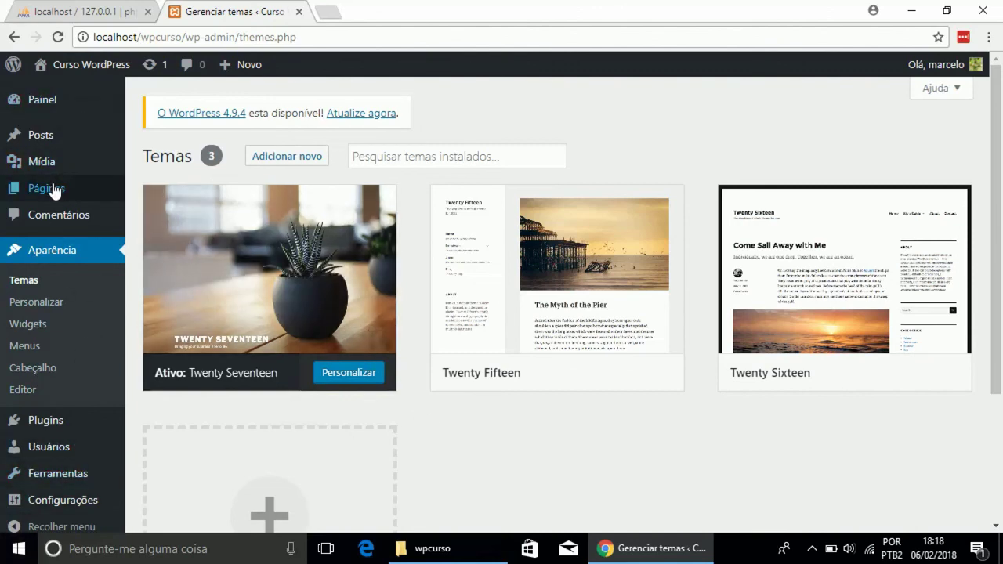
{"action": "mouse_move", "coordinate": [495, 283]}
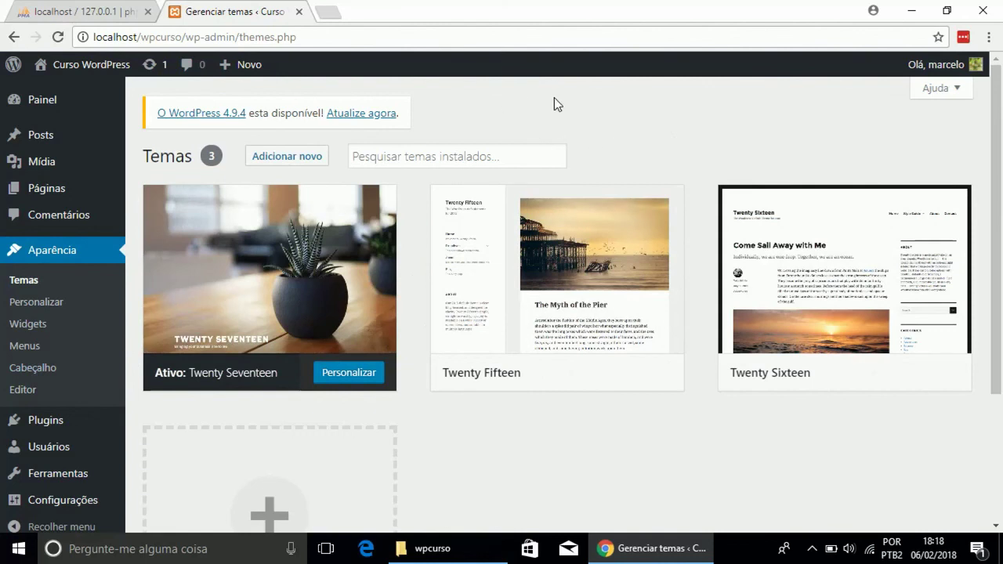
{"action": "mouse_move", "coordinate": [490, 253]}
{"action": "mouse_move", "coordinate": [551, 192]}
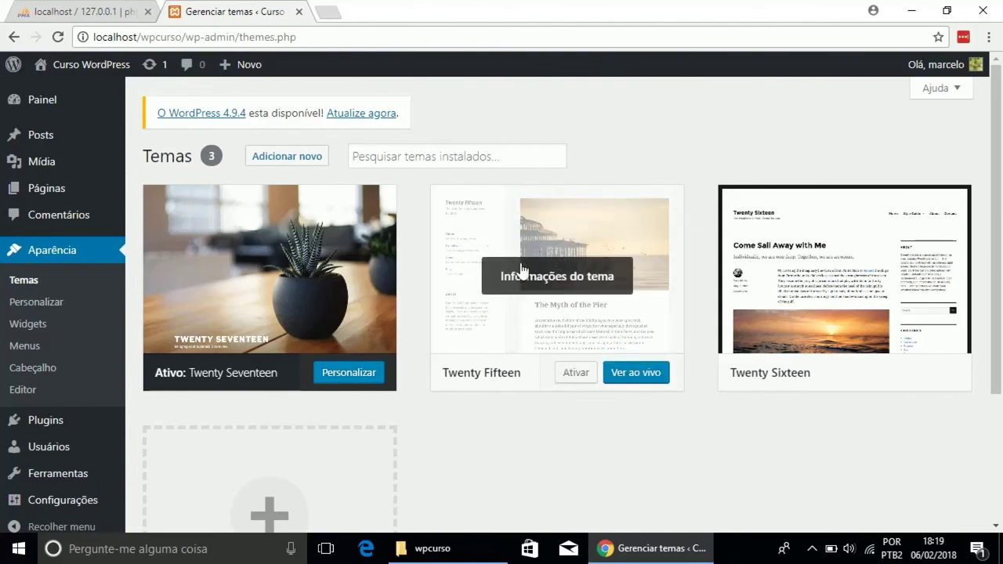
{"action": "mouse_move", "coordinate": [340, 285]}
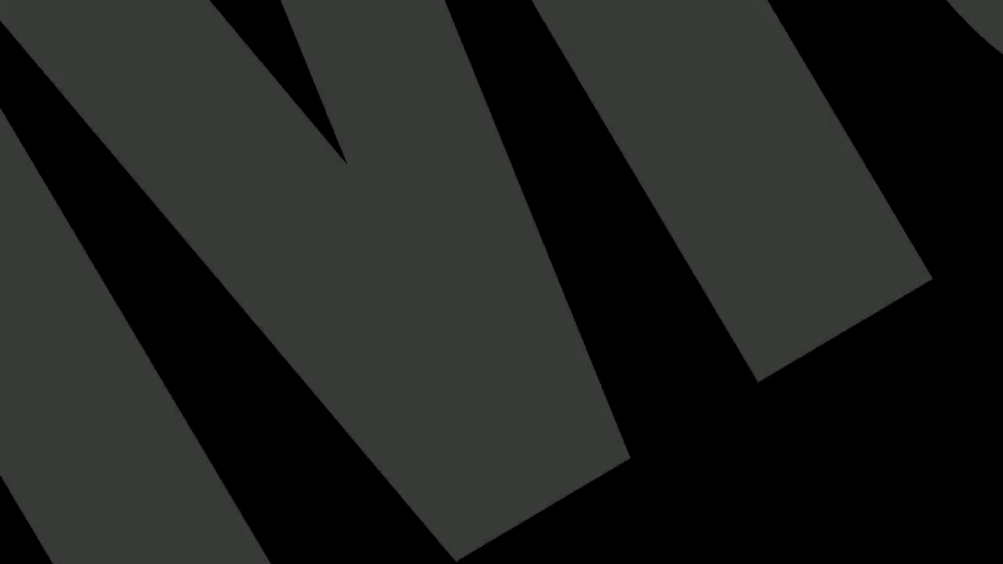